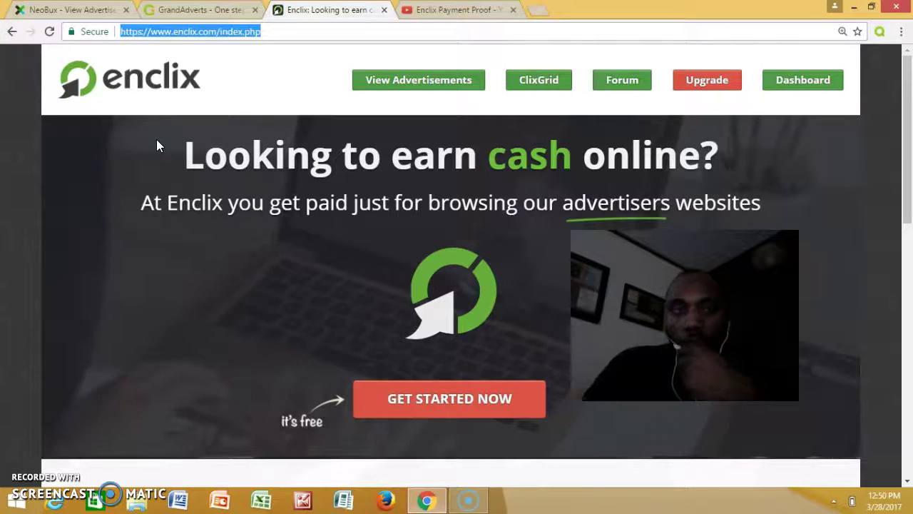
Glance at the Enclix homepage, then return to the NeoBux grid of viewed ads.
click(71, 10)
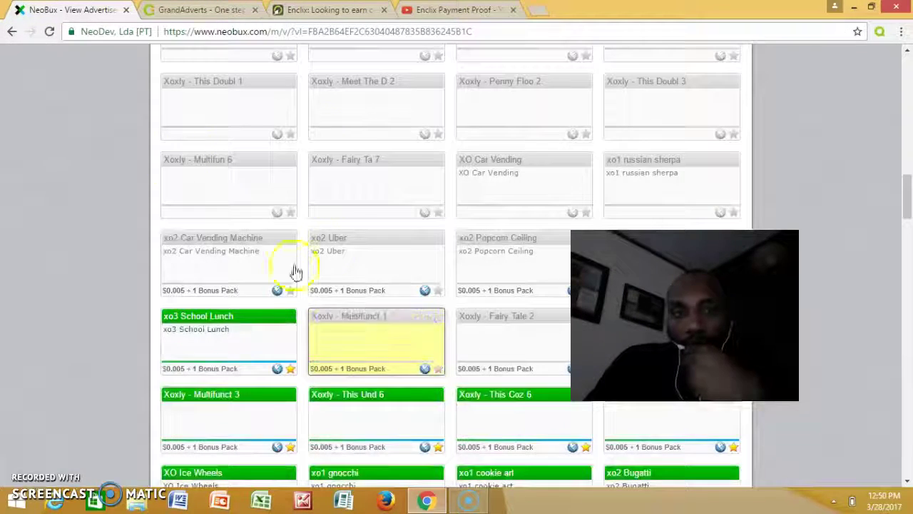
click(328, 10)
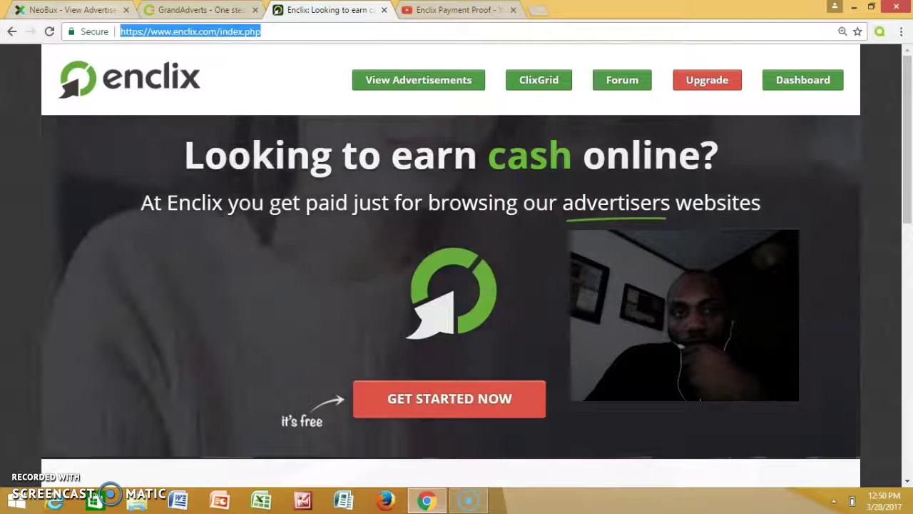
key(ctrl+1)
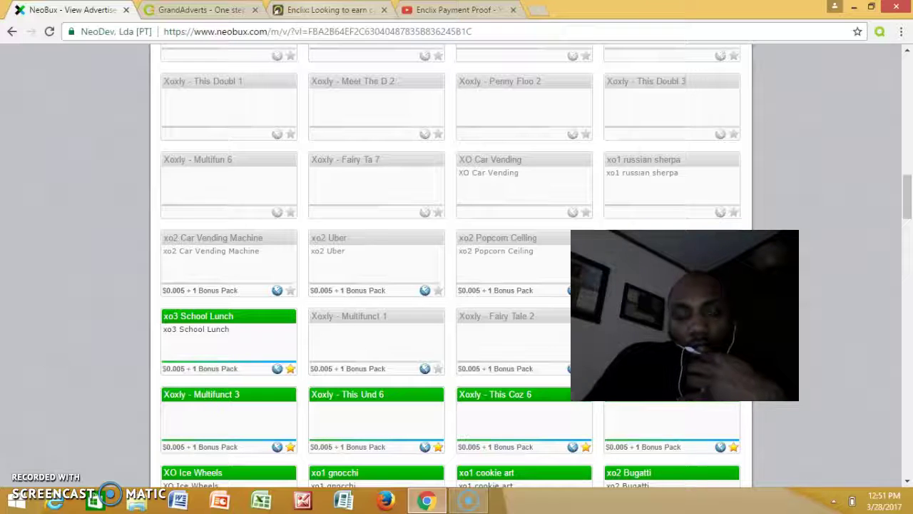
Open Enclix Payment Proofs and read the Payment # 01 post showing $4.95 via PayPal.
click(328, 10)
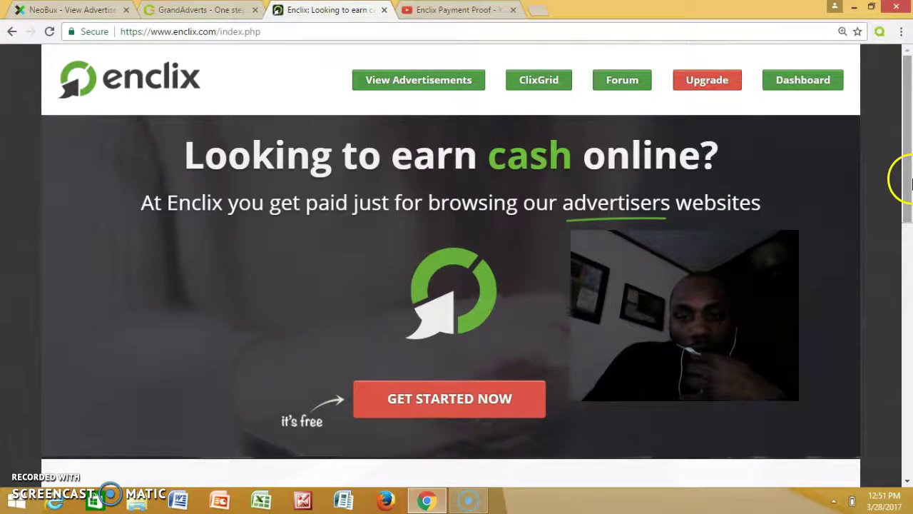
drag(900, 179, 905, 429)
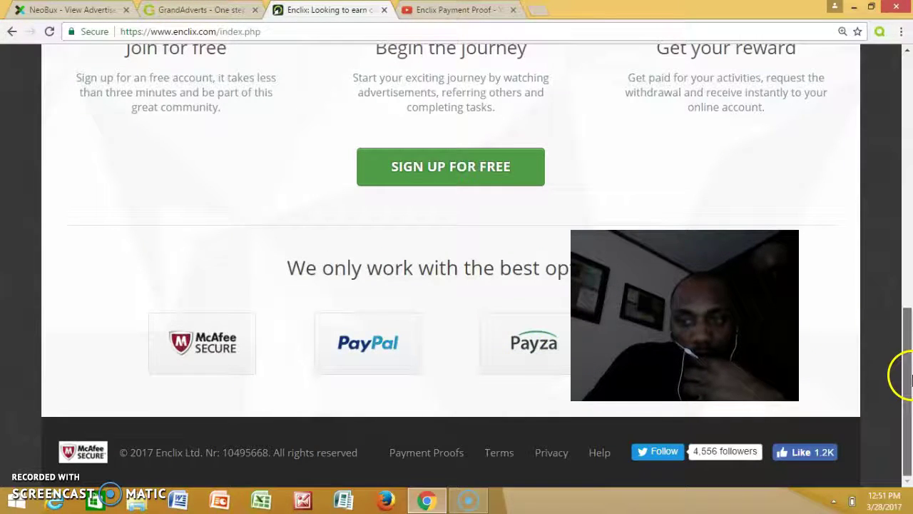
mouse_move(907, 373)
mouse_down()
mouse_move(910, 335)
mouse_move(900, 417)
mouse_up()
click(449, 460)
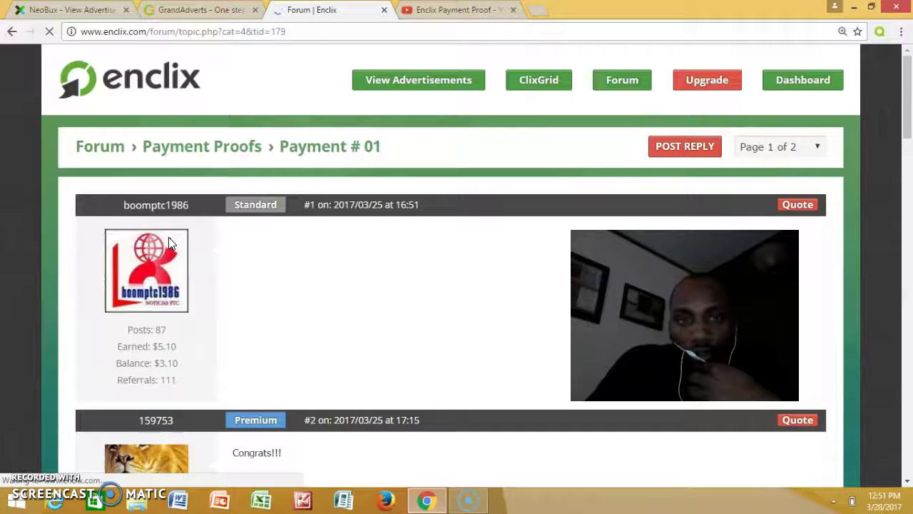
mouse_move(907, 103)
mouse_down()
mouse_move(907, 321)
mouse_move(908, 68)
mouse_move(907, 86)
mouse_up()
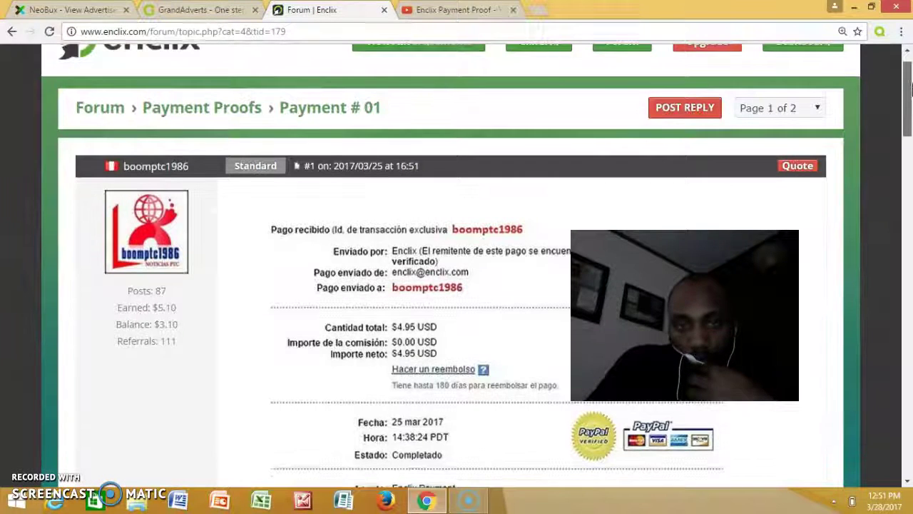
drag(908, 86, 908, 50)
click(397, 95)
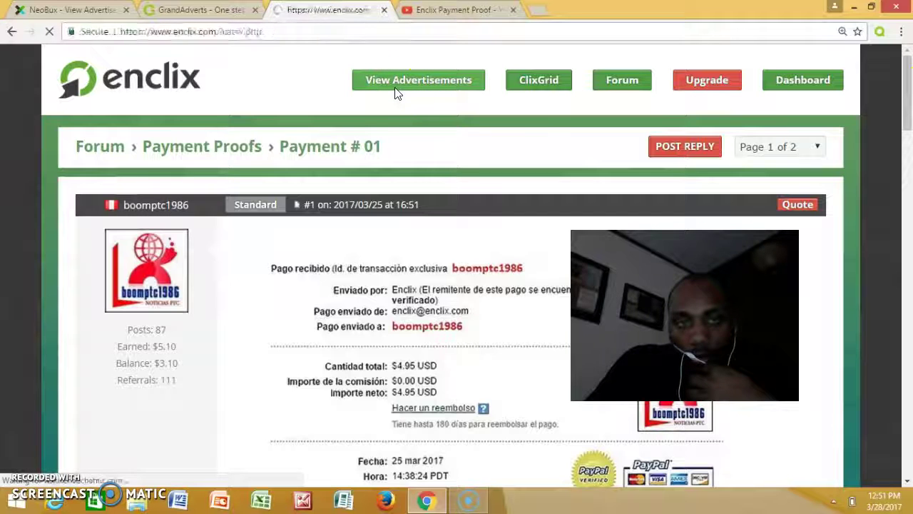
Load Enclix's Blue Advertisements, request GrandAdverts' payment proofs, then return to Enclix.
click(391, 86)
click(184, 9)
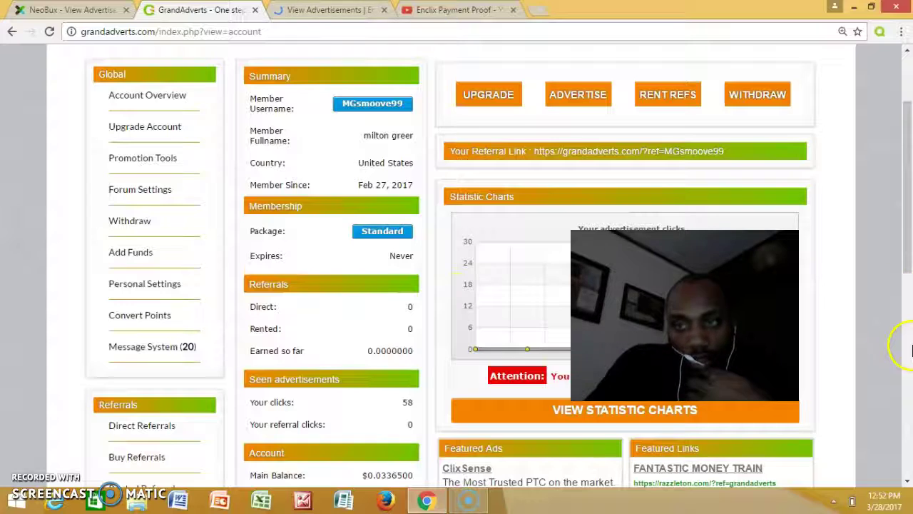
drag(910, 276, 897, 448)
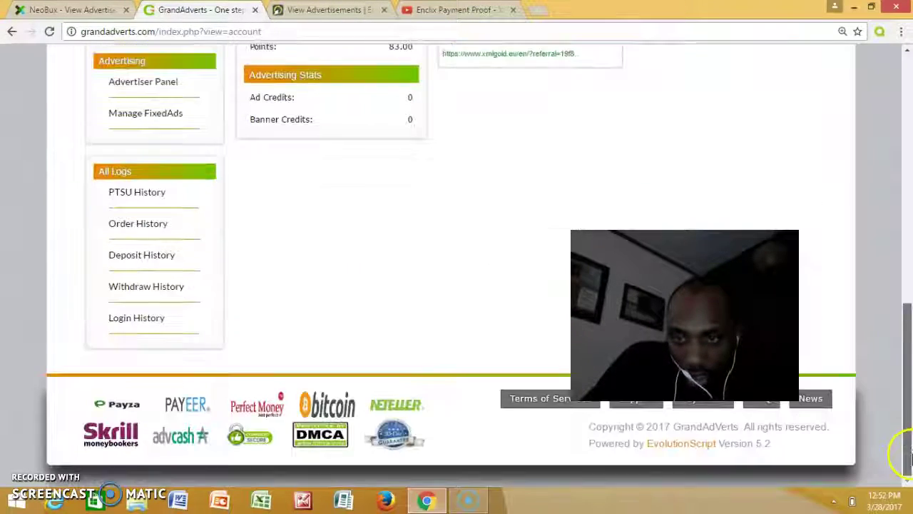
click(704, 405)
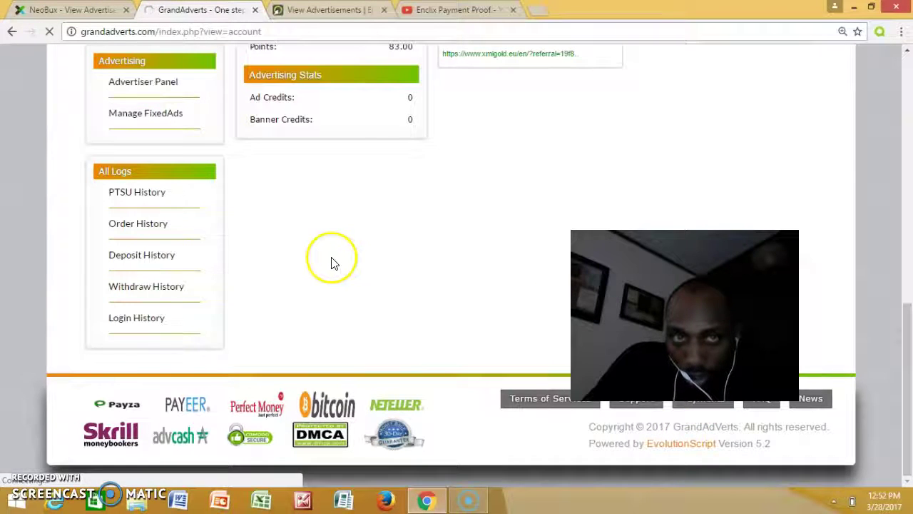
click(317, 8)
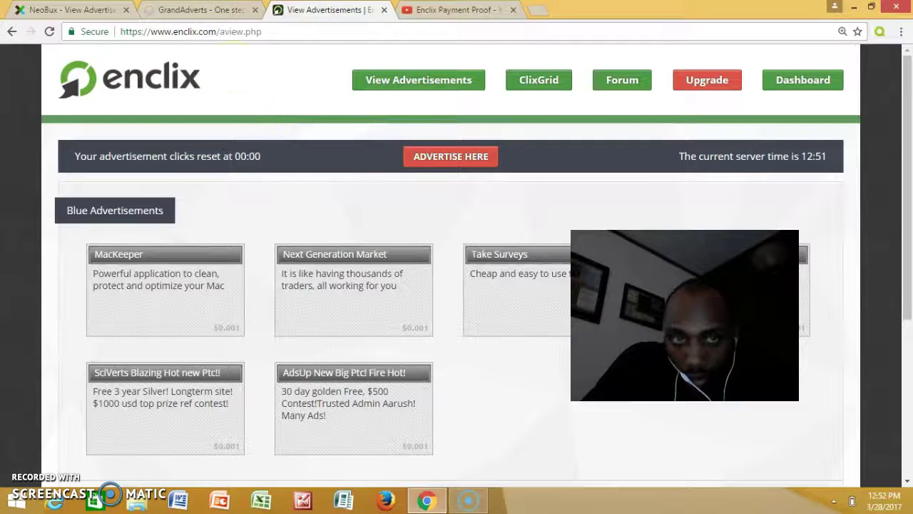
Review GrandAdverts' Proof of Payments list, then reopen the MGsmoove99 account overview.
click(214, 10)
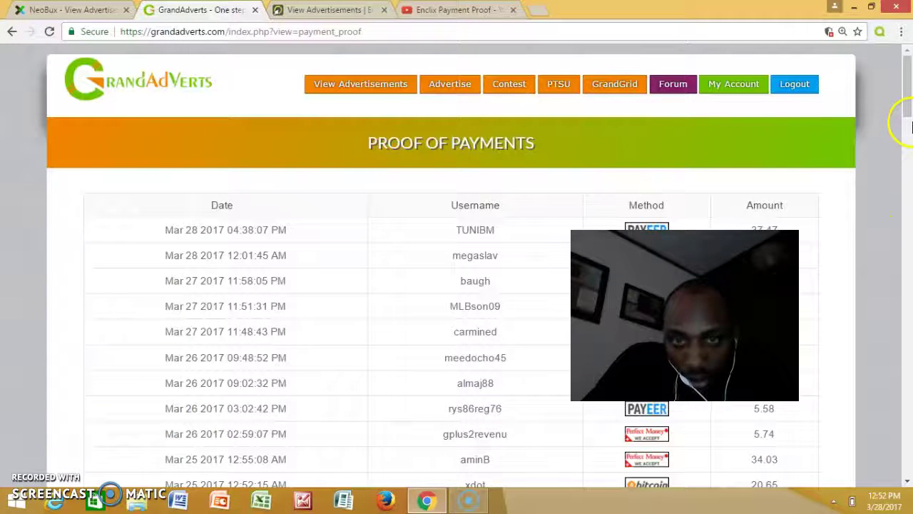
mouse_move(909, 106)
mouse_down()
mouse_move(909, 439)
mouse_move(904, 80)
mouse_up()
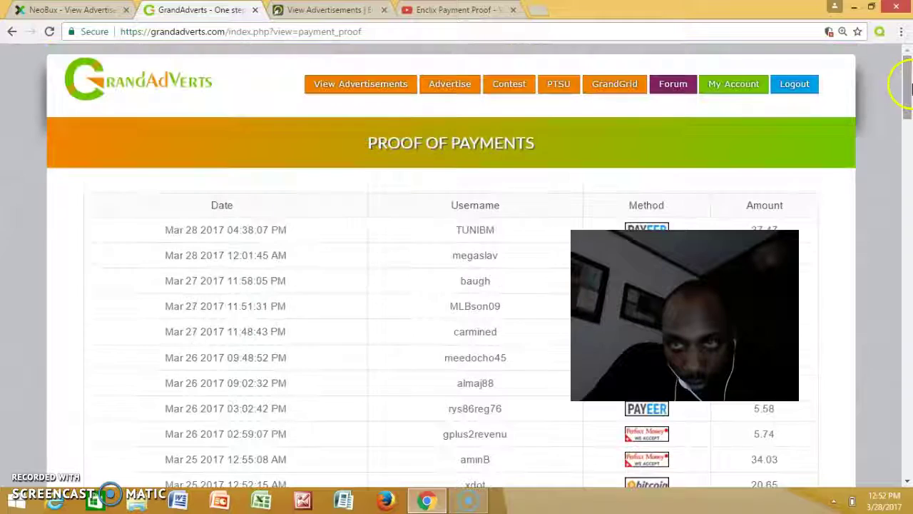
click(738, 85)
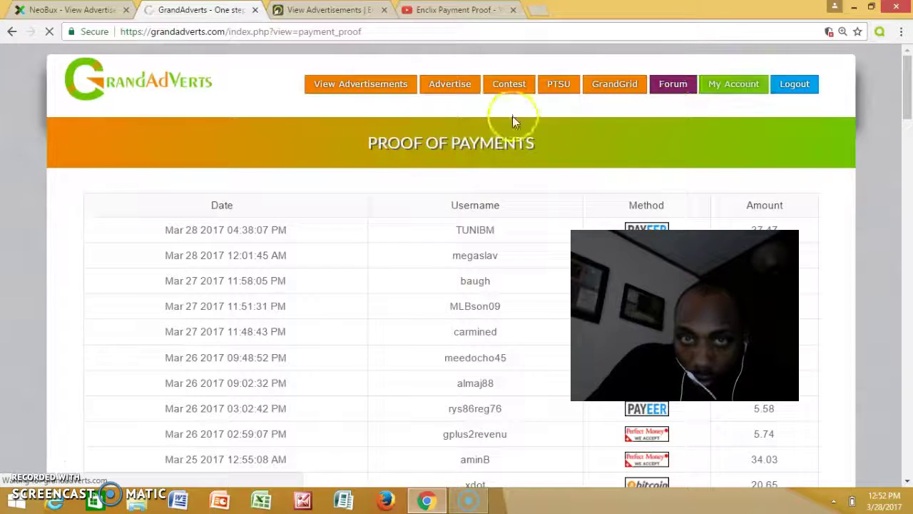
click(386, 170)
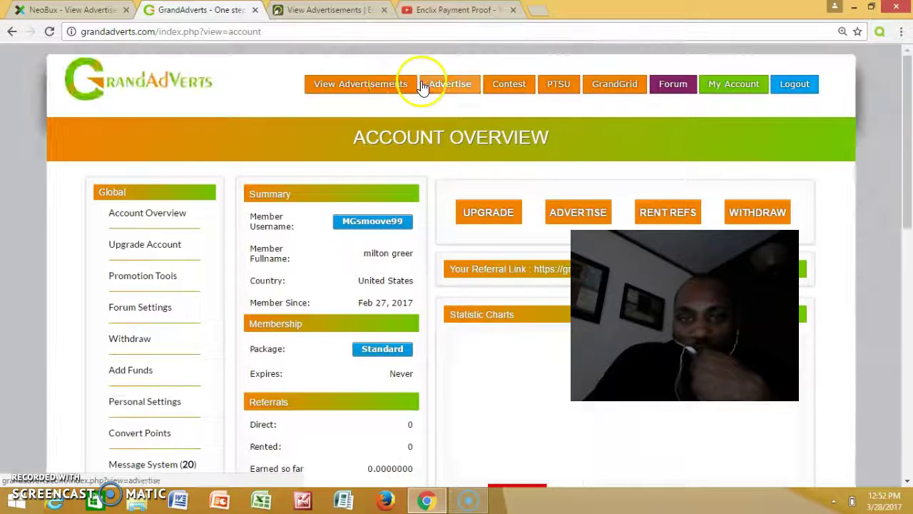
scroll(899, 118, down, 2)
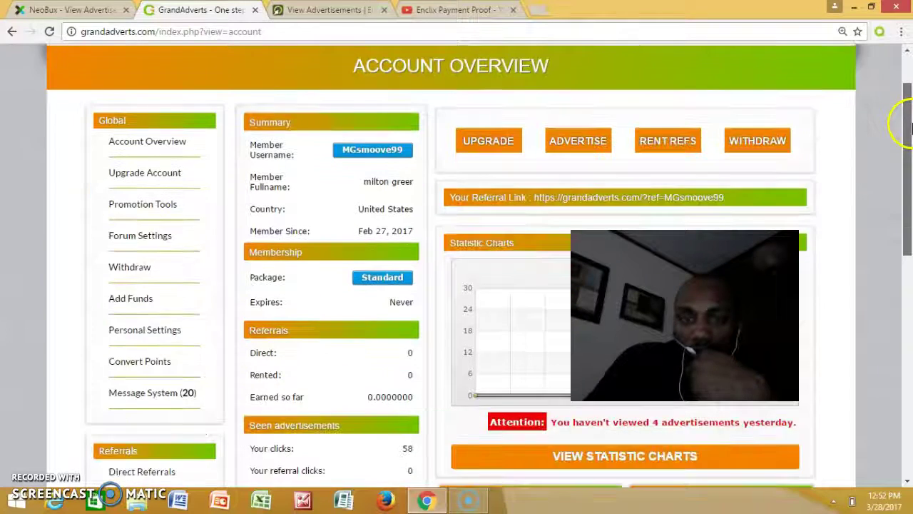
scroll(902, 107, up, 2)
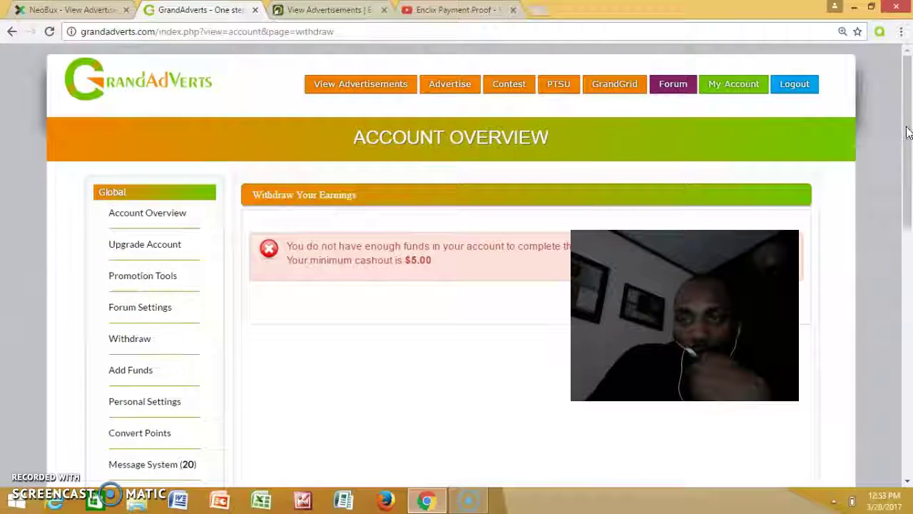
drag(906, 134, 911, 113)
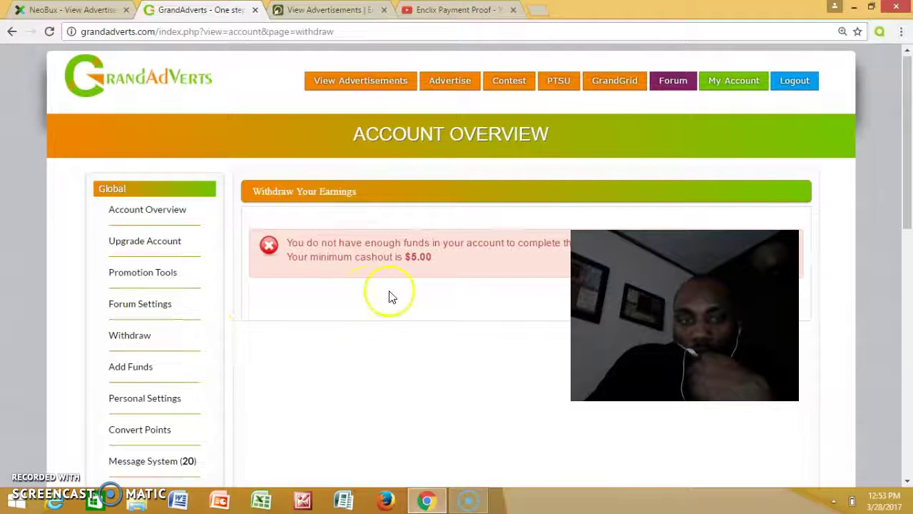
drag(907, 214, 898, 167)
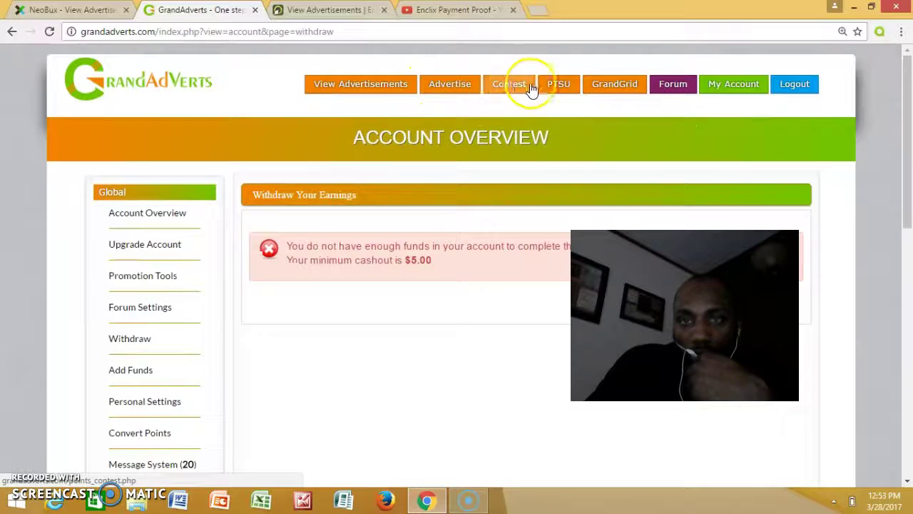
Show GrandAdverts' PTSU offers, such as Familyclix and Traffichurricane at $0.10.
click(558, 83)
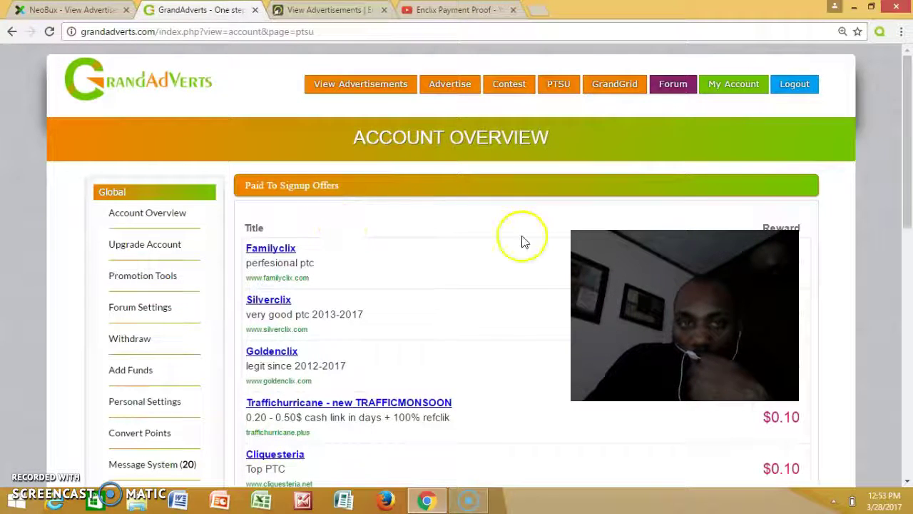
mouse_move(909, 140)
mouse_down()
mouse_move(910, 283)
mouse_move(906, 121)
mouse_up()
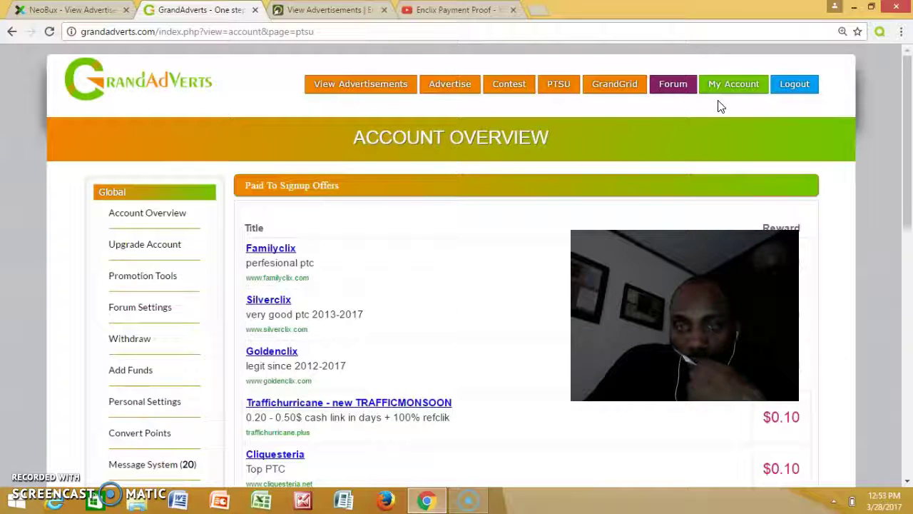
click(639, 96)
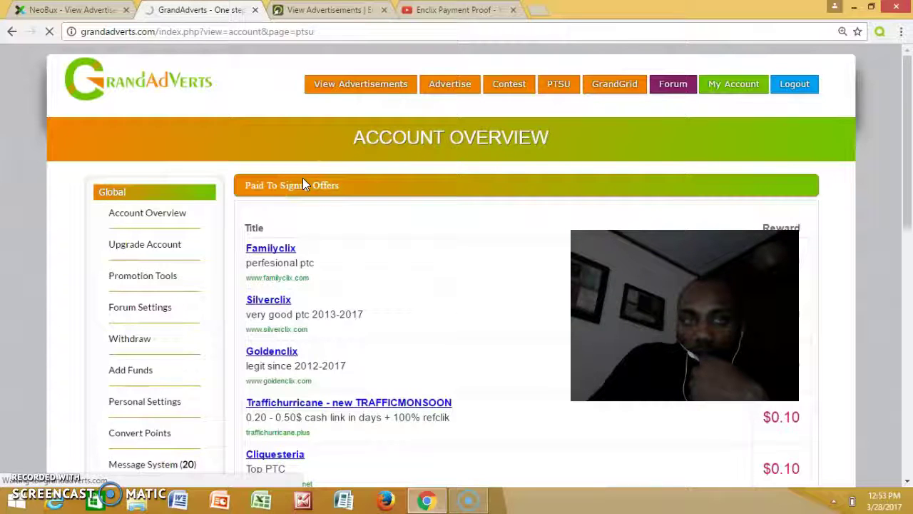
Play one GrandGrid square and close the validated, non-winning sponsor page.
click(281, 155)
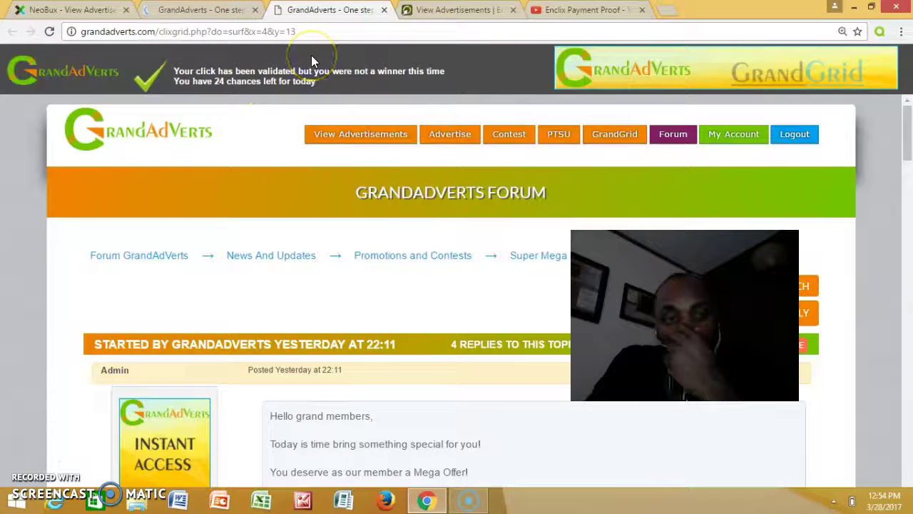
key(ctrl+w)
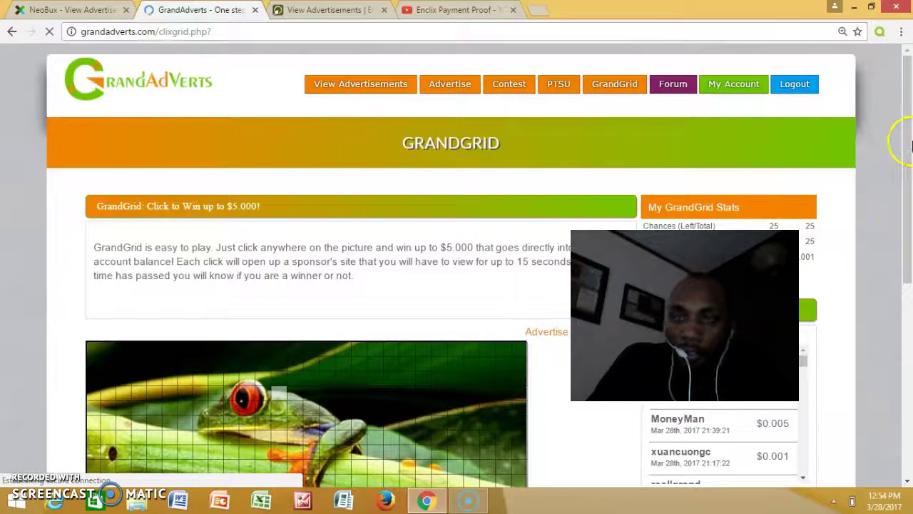
View Enclix's Blue Advertisements, then launch NeoBux's xo3 School Lunch ad in a new tab.
click(328, 10)
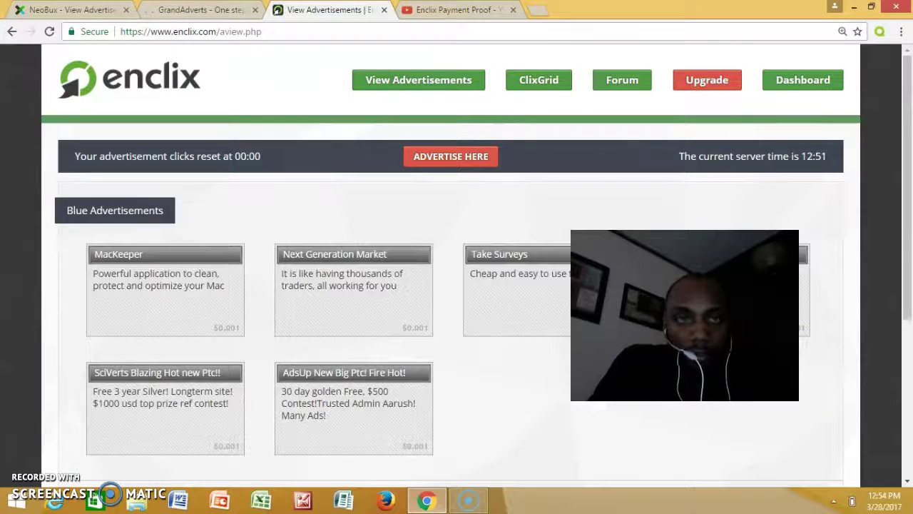
click(302, 179)
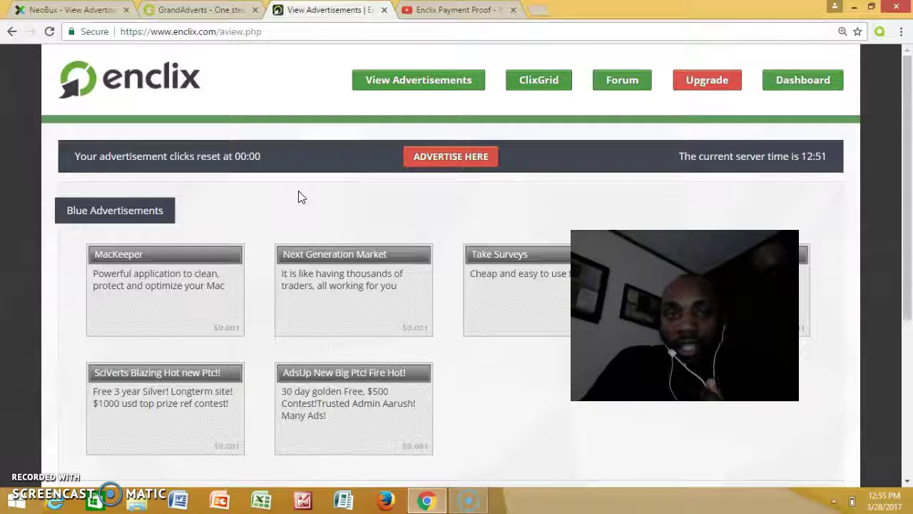
click(72, 9)
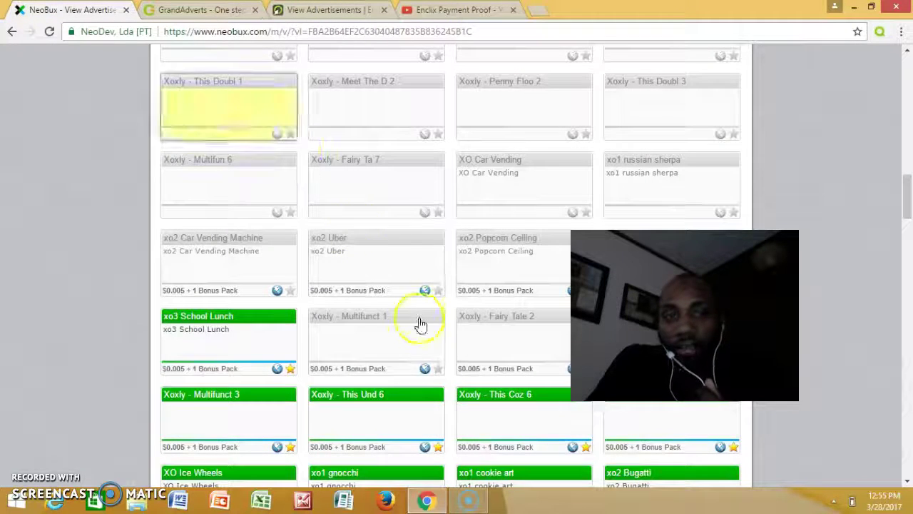
click(291, 369)
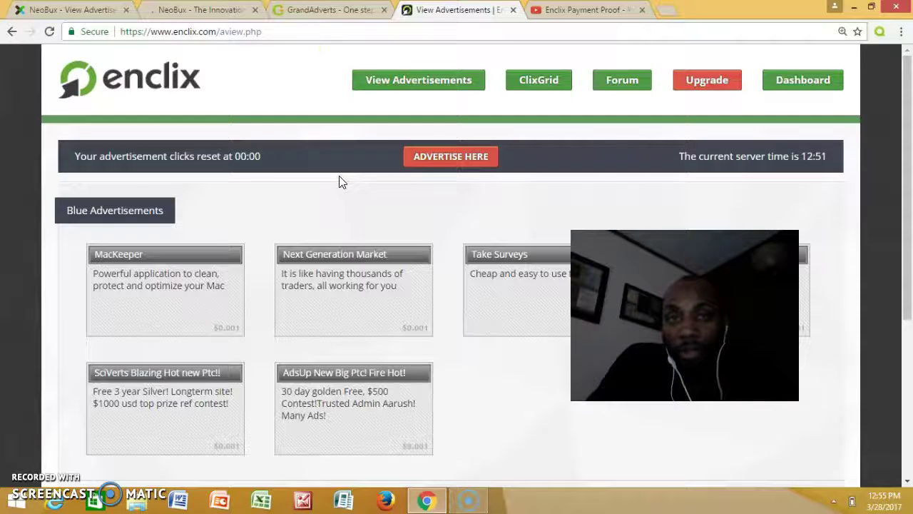
Watch the NeoBux School Lunch ad until it credits $0.005 and 1 Bonus Pack.
click(199, 9)
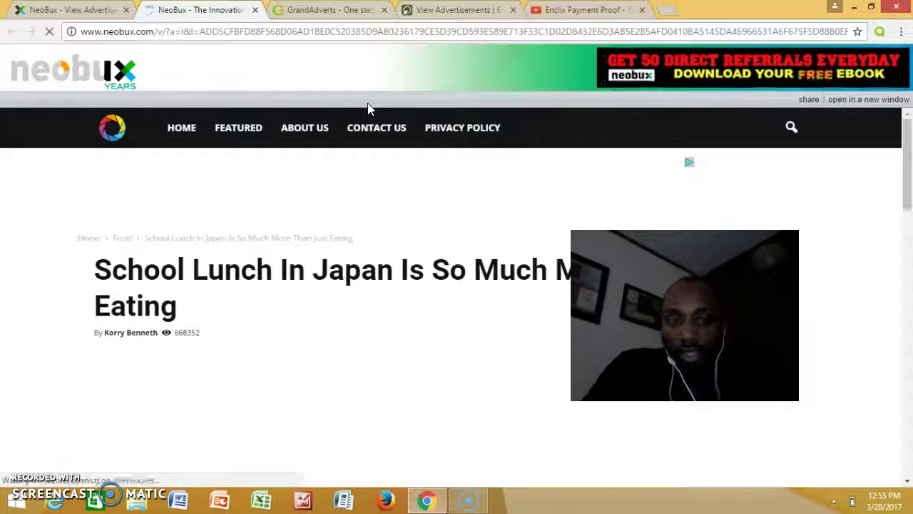
scroll(369, 108, down, 4)
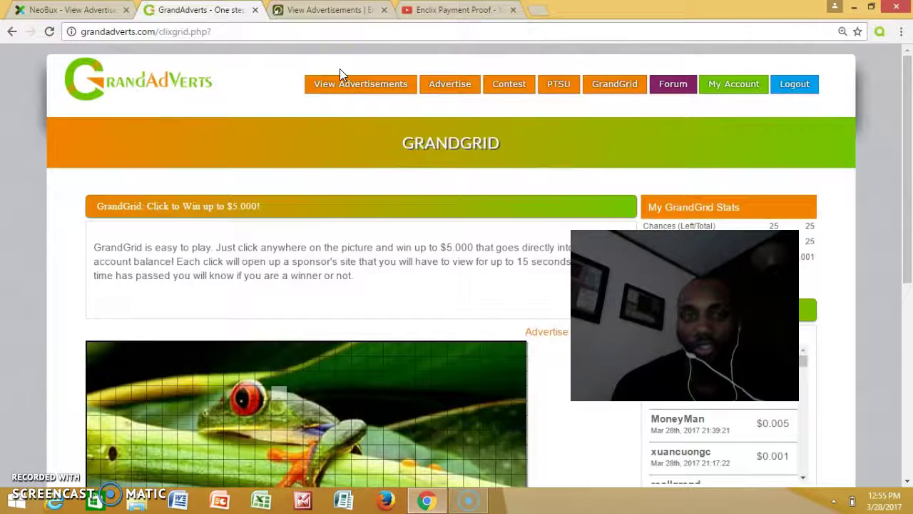
Spend a GrandGrid chance, check the GrandAdverts account overview, then return to NeoBux ads.
click(302, 60)
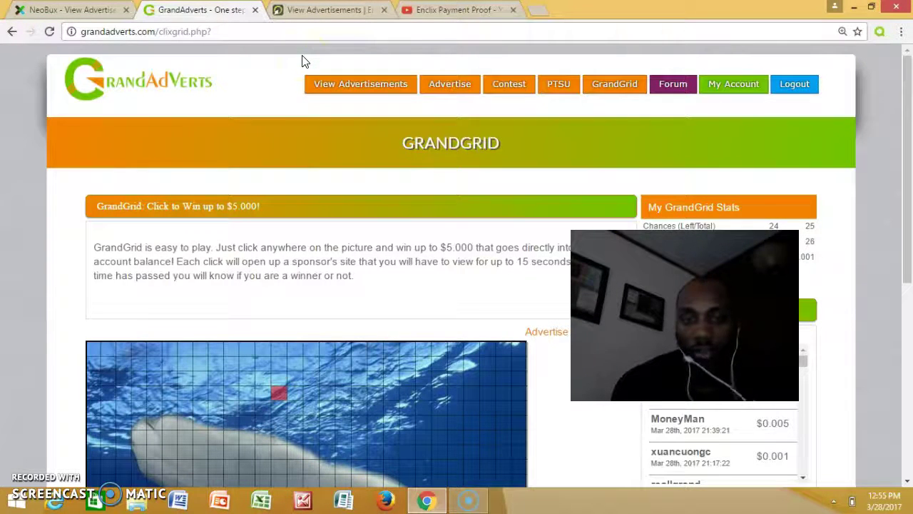
click(733, 91)
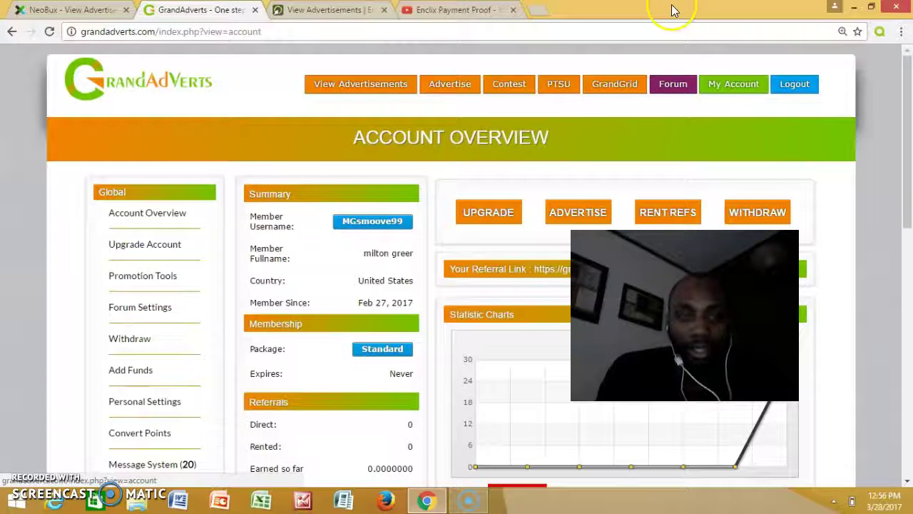
click(71, 10)
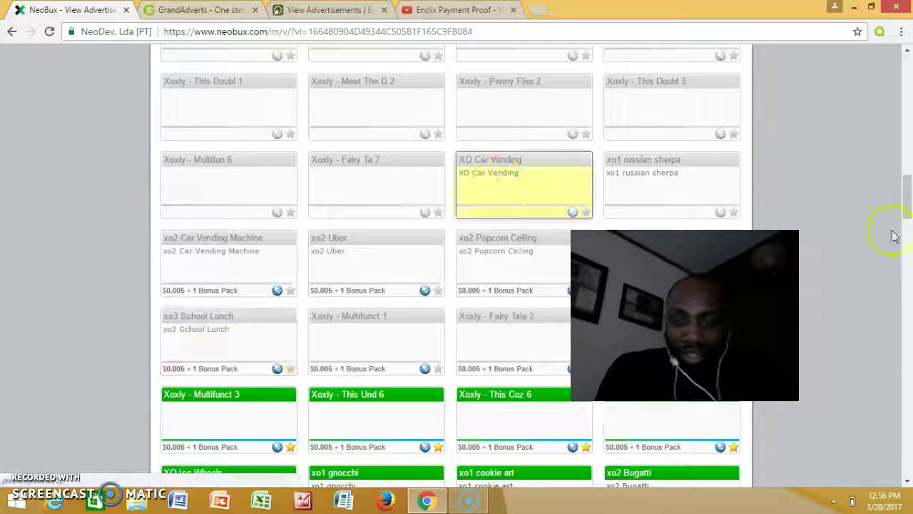
drag(907, 207, 906, 61)
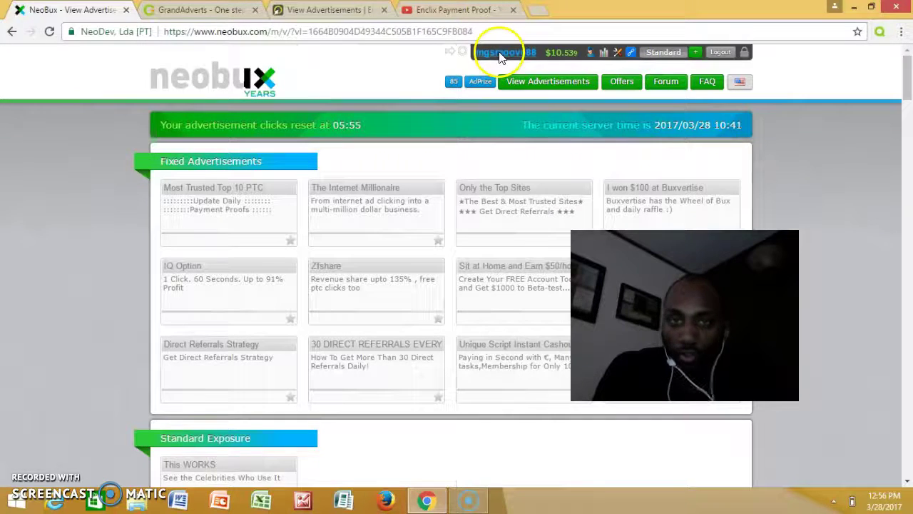
View the NeoBux account summary: $10.584 balance, 10,271 seen ads, 5 direct referrals.
click(500, 54)
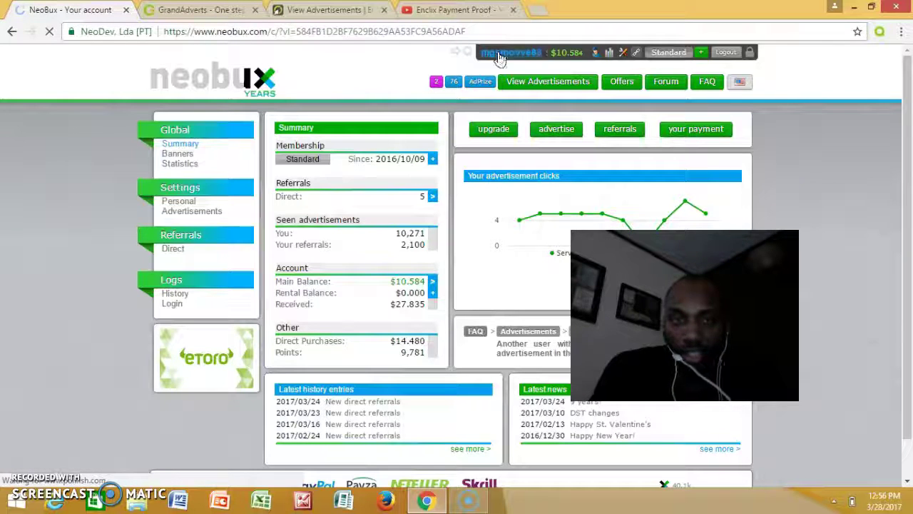
drag(906, 178, 910, 308)
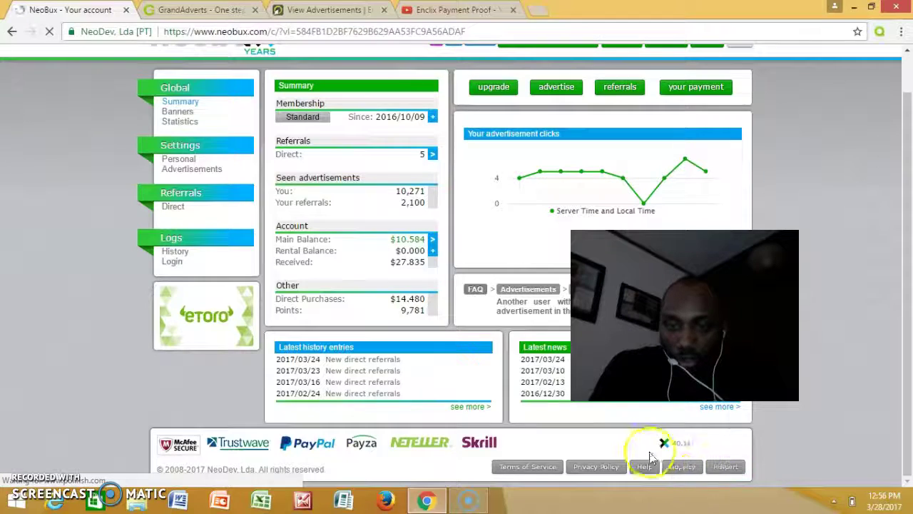
Open NeoBux's Terms of Service from the footer and read the referral, anti-cheat and payment sections.
click(535, 471)
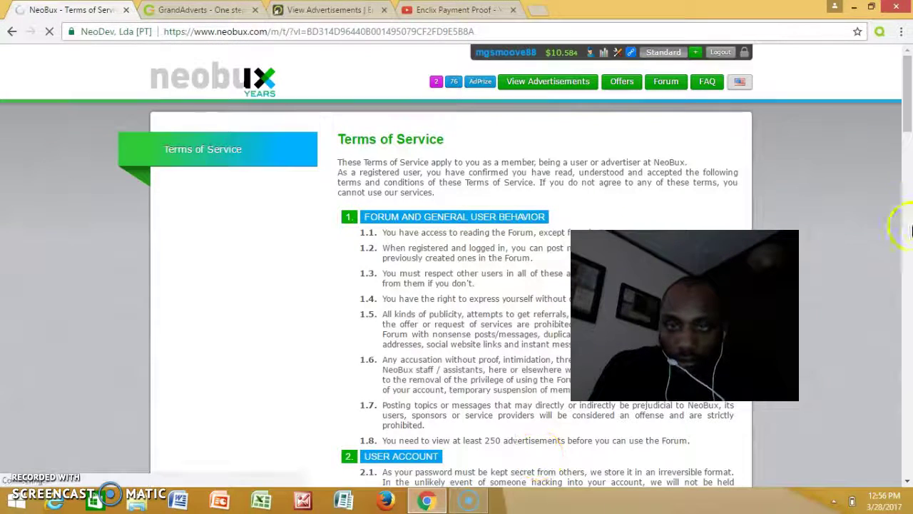
drag(907, 121, 907, 260)
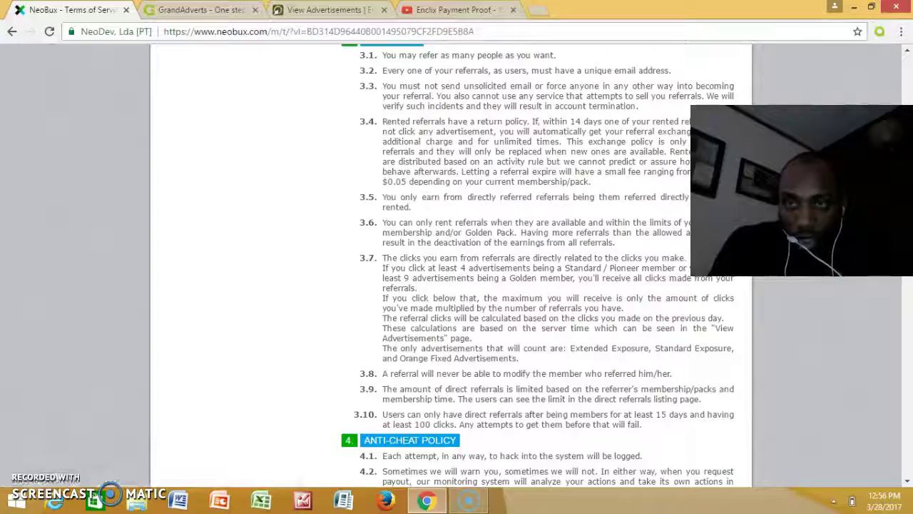
drag(907, 261, 908, 334)
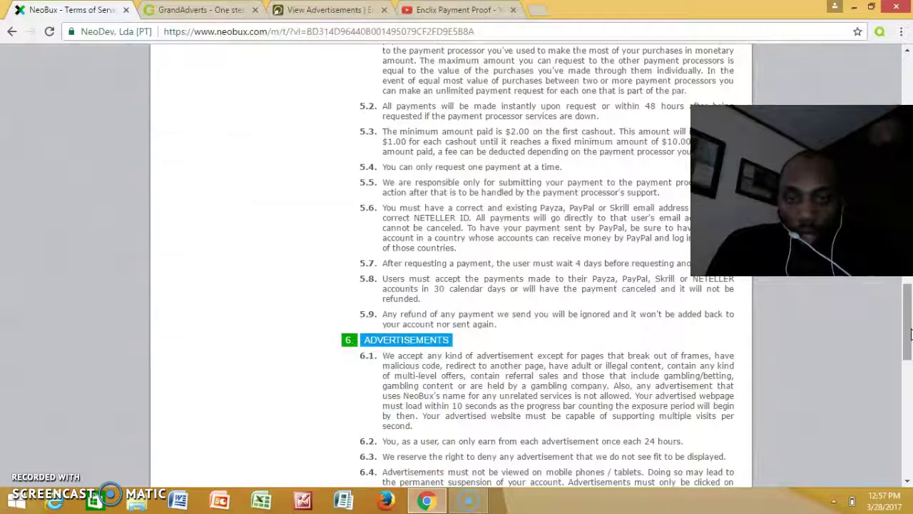
drag(909, 333, 909, 356)
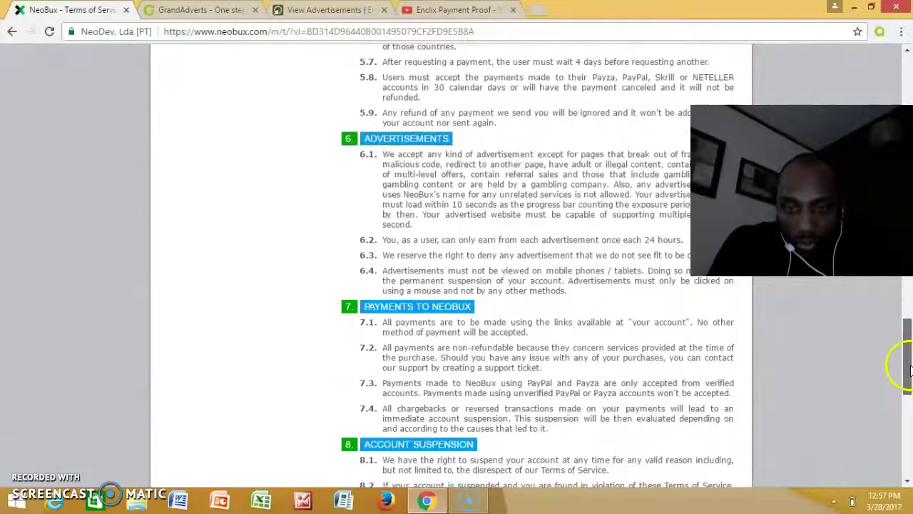
drag(910, 369, 910, 306)
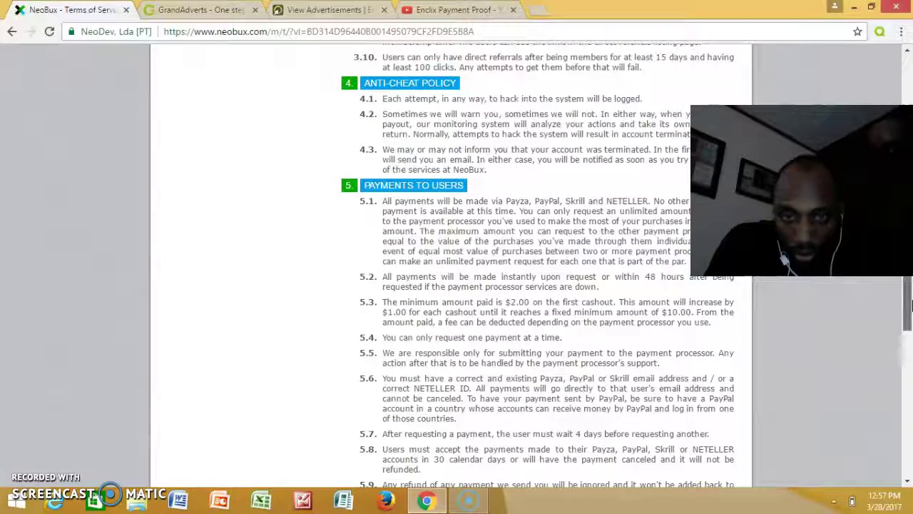
drag(911, 305, 910, 305)
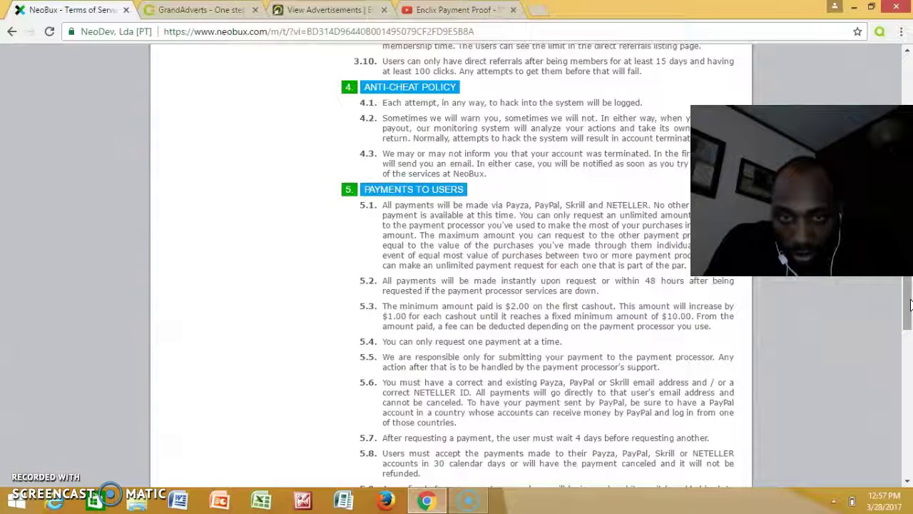
drag(910, 303, 910, 300)
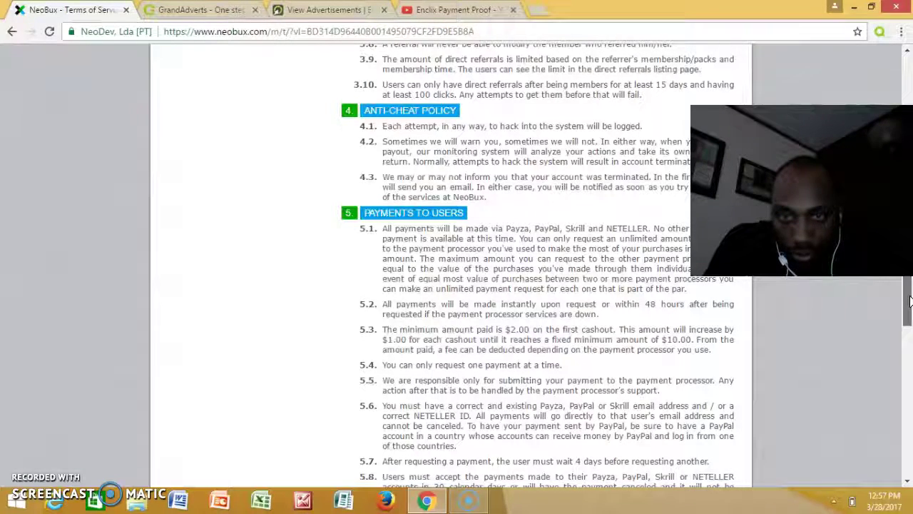
drag(910, 301, 910, 248)
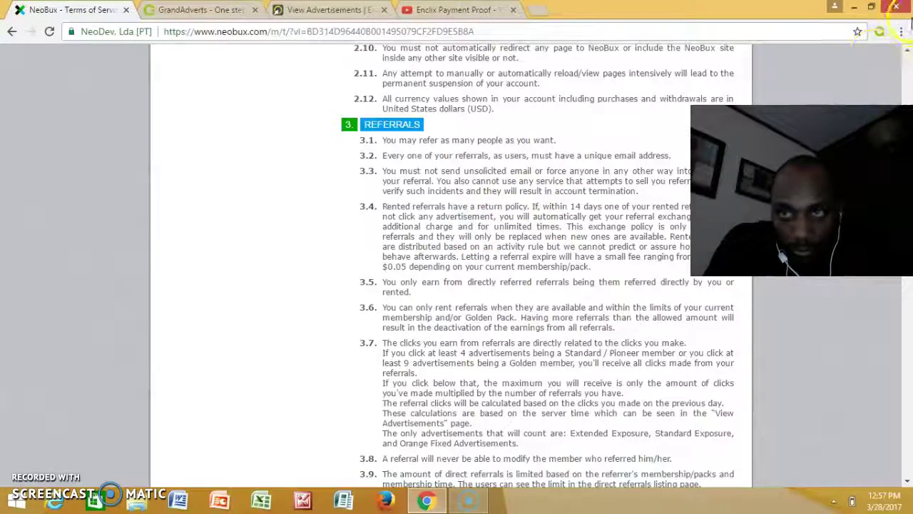
Zoom in on the Terms of Service and read Referrals rules 3.4 to 3.10.
click(901, 32)
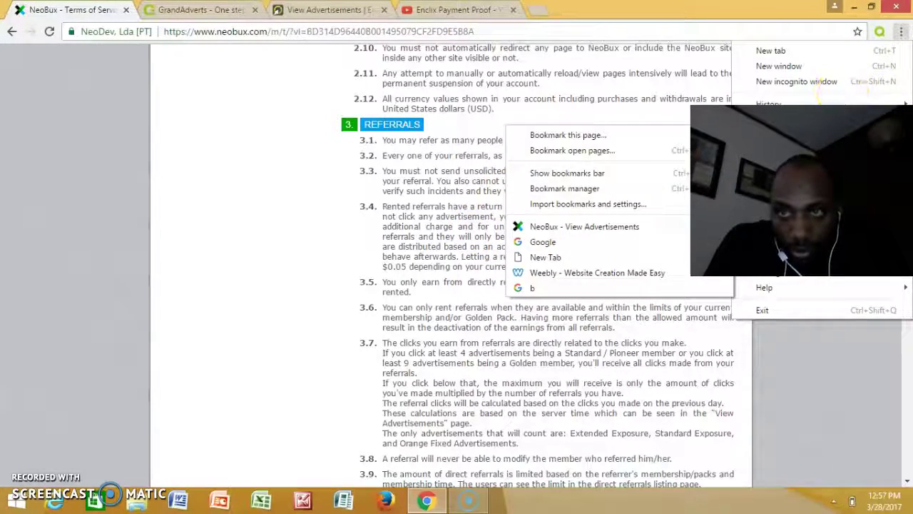
click(871, 158)
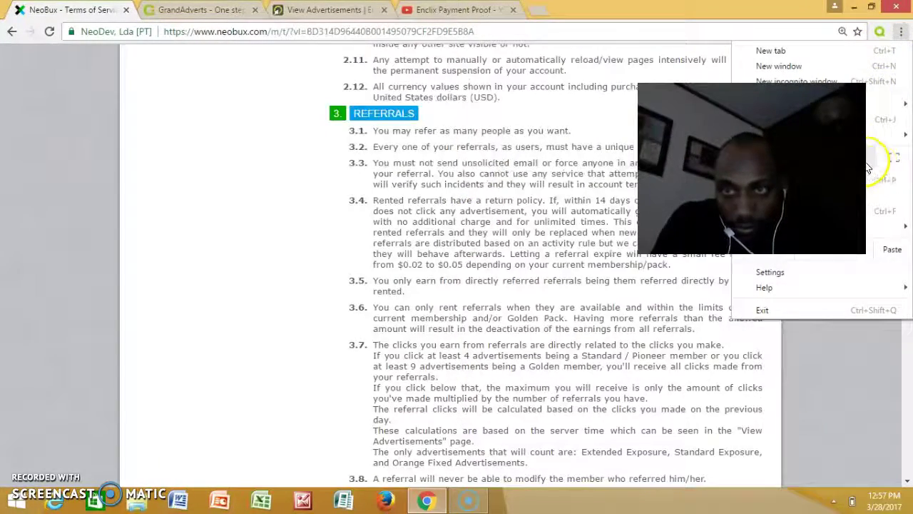
click(868, 167)
click(862, 373)
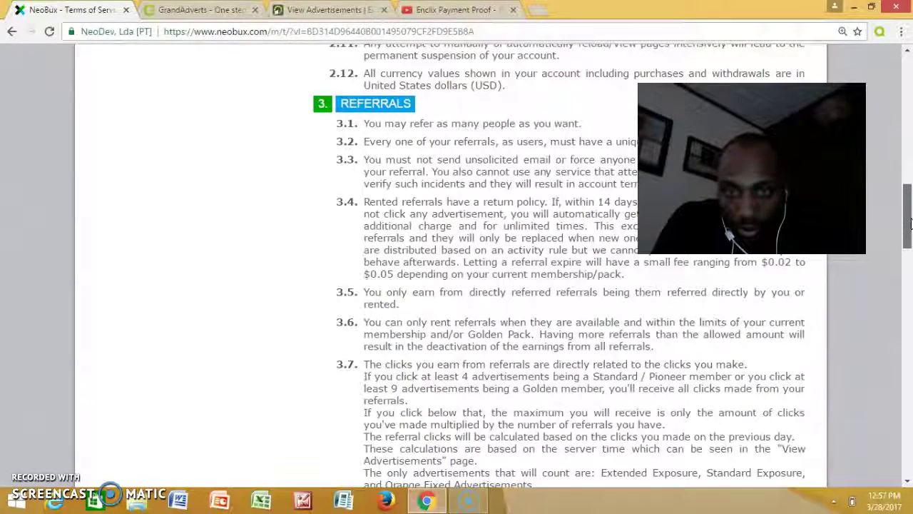
drag(909, 224, 910, 241)
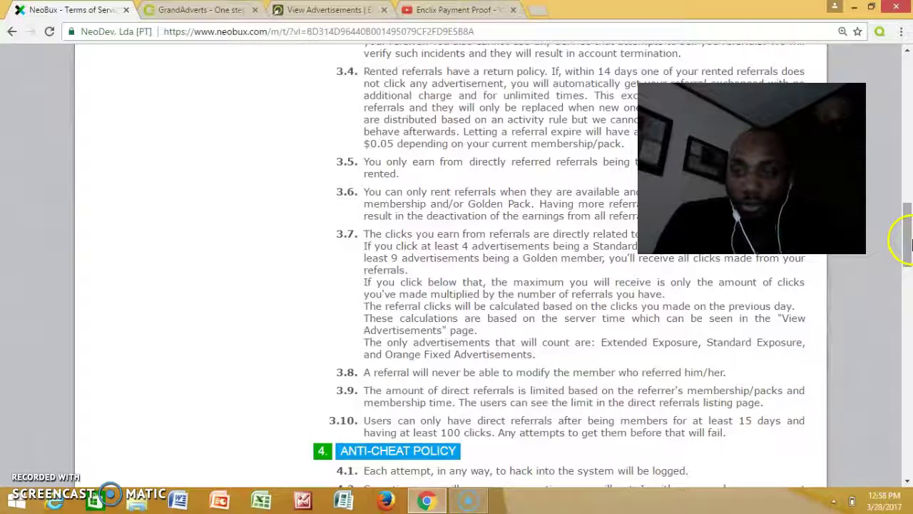
mouse_move(907, 243)
mouse_down()
mouse_move(907, 253)
mouse_move(907, 71)
mouse_up()
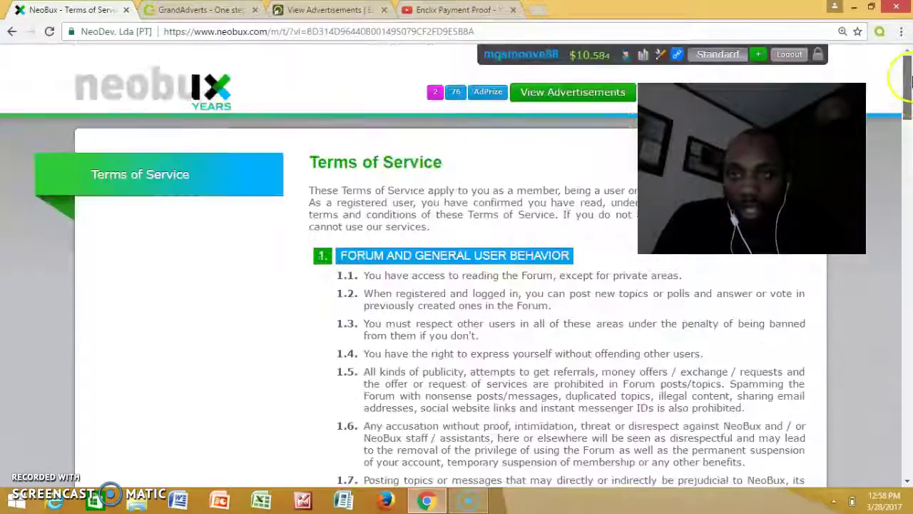
Review the NeoBux account summary, then list the fixed ads, including unviewed NowLifestyle and Golden offers.
click(515, 55)
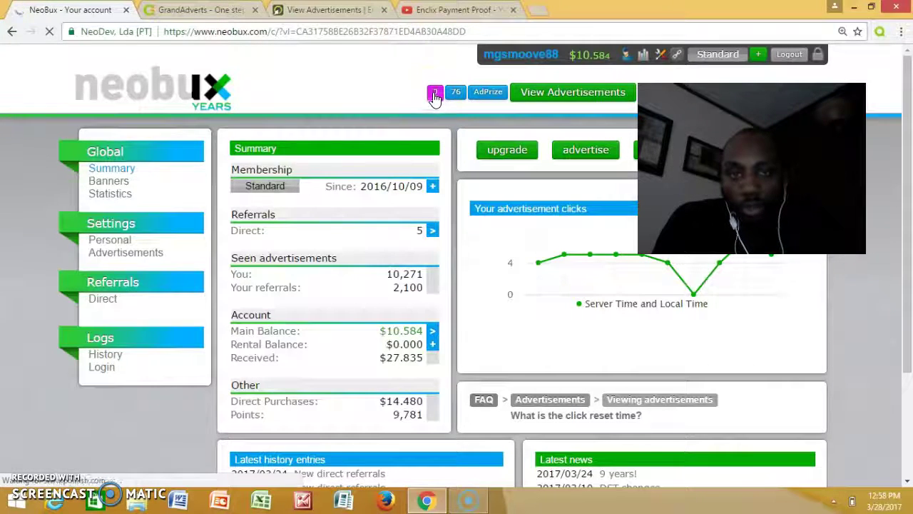
click(453, 94)
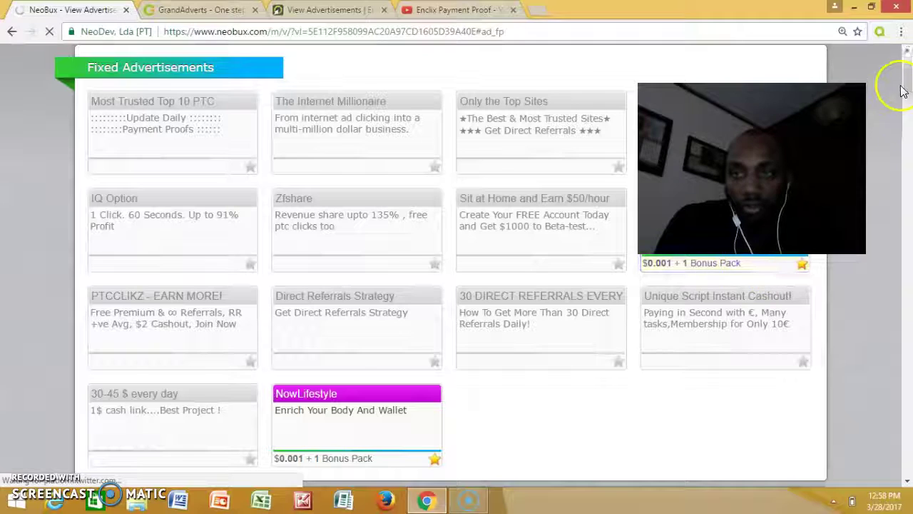
drag(903, 79, 907, 91)
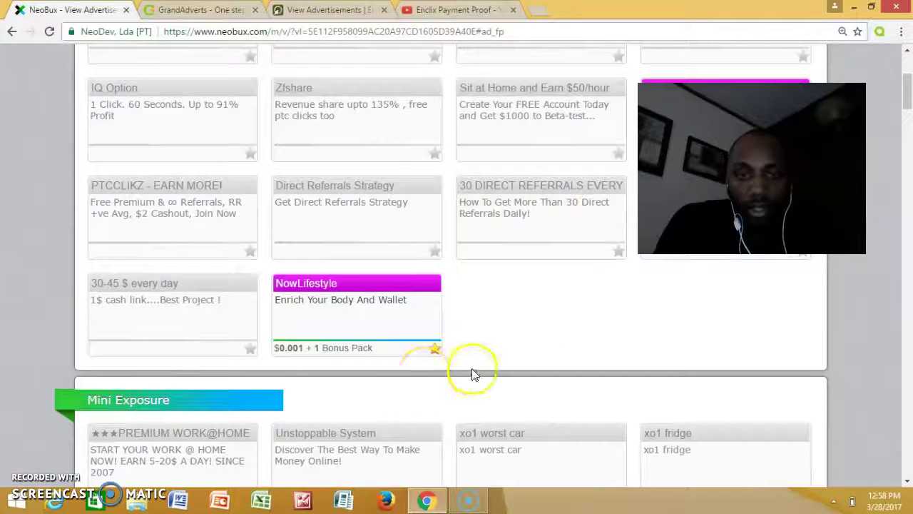
View the NowLifestyle ad until it credits $0.001 and 1 Bonus Pack.
click(435, 353)
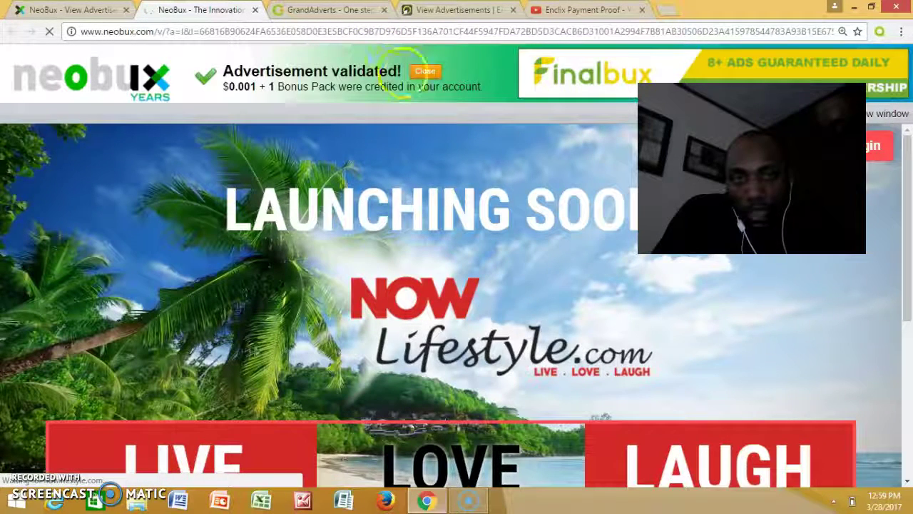
Close the credited NowLifestyle ad, glance at GrandAdverts, and open the Xoxly - Using A7 ad.
click(429, 75)
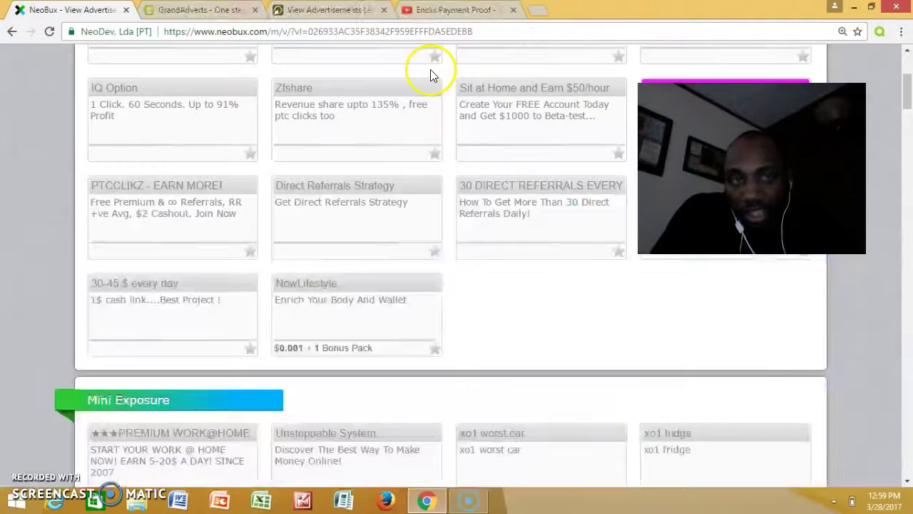
key(ctrl+Tab)
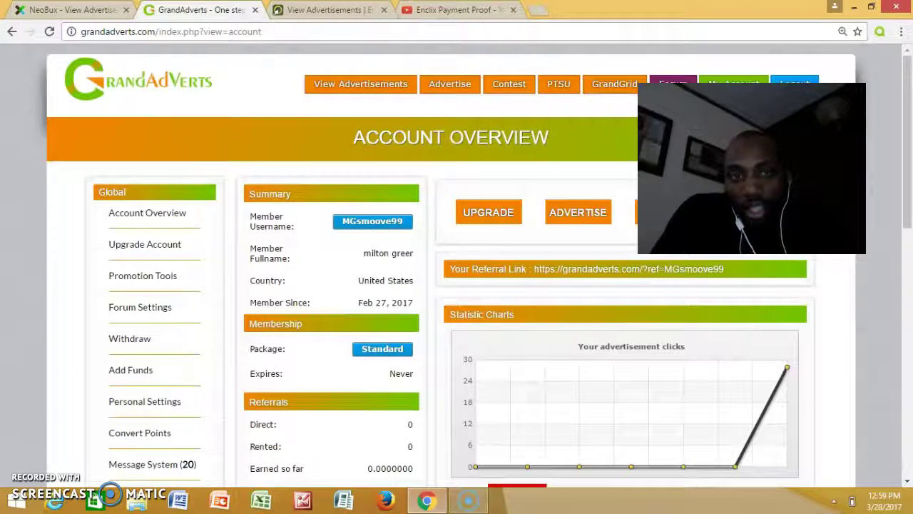
click(71, 10)
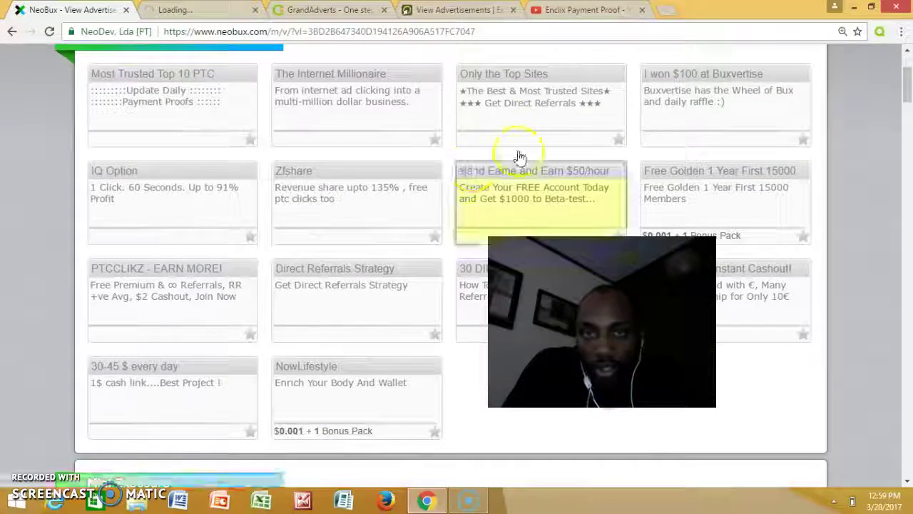
mouse_move(907, 85)
mouse_down()
mouse_move(911, 201)
mouse_move(909, 185)
mouse_up()
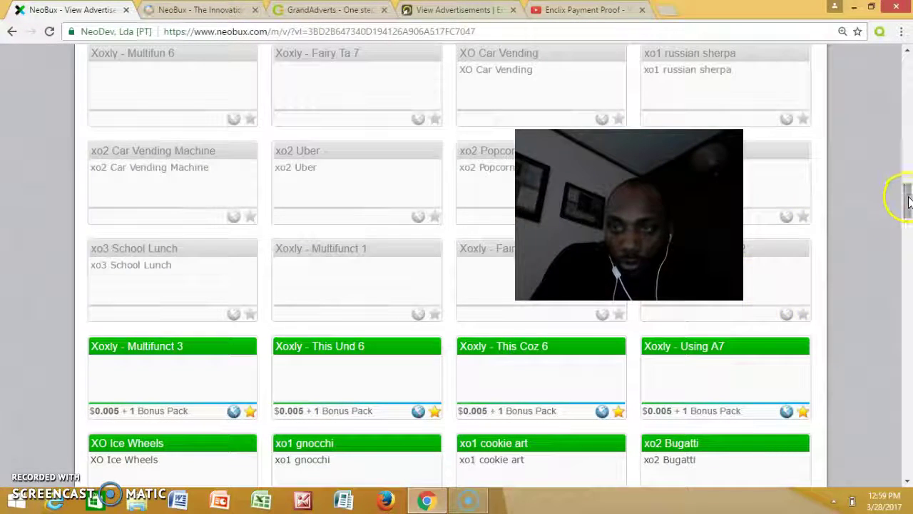
drag(907, 191, 903, 204)
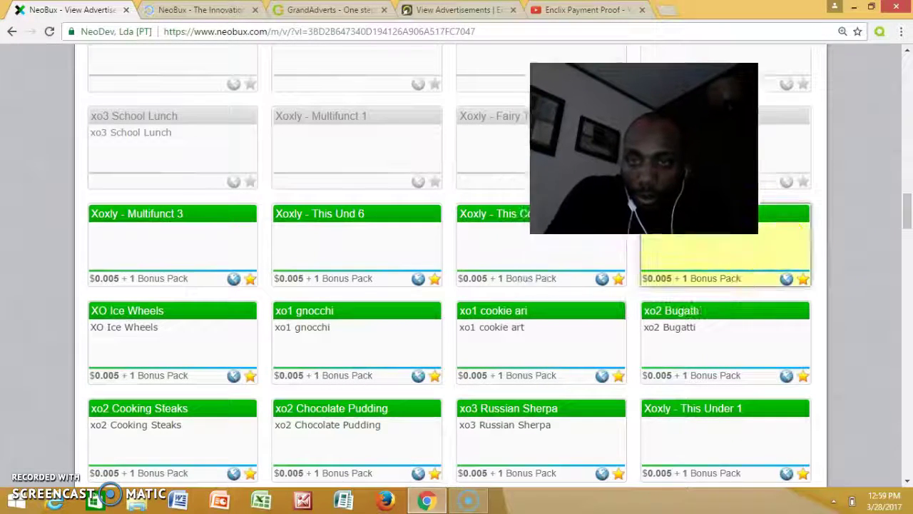
click(800, 284)
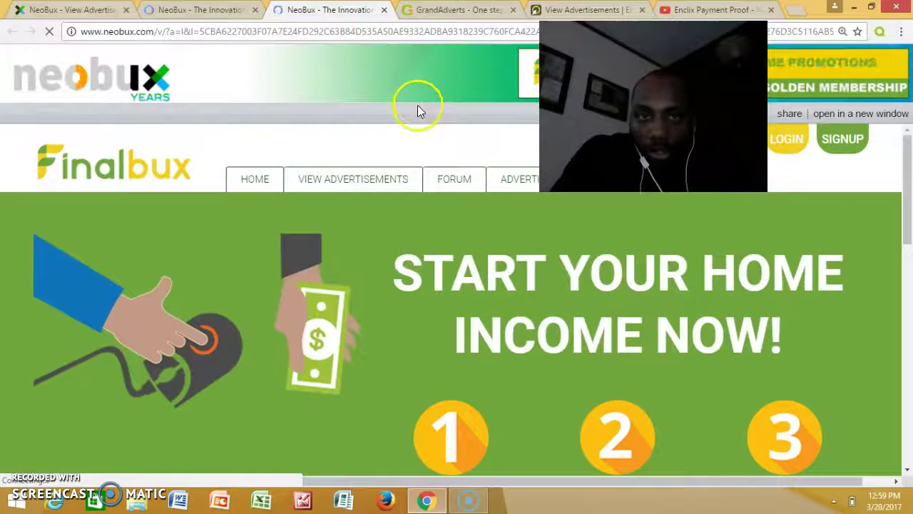
Check why the Xoxly - Using A7 ad view failed and close its tab.
click(581, 10)
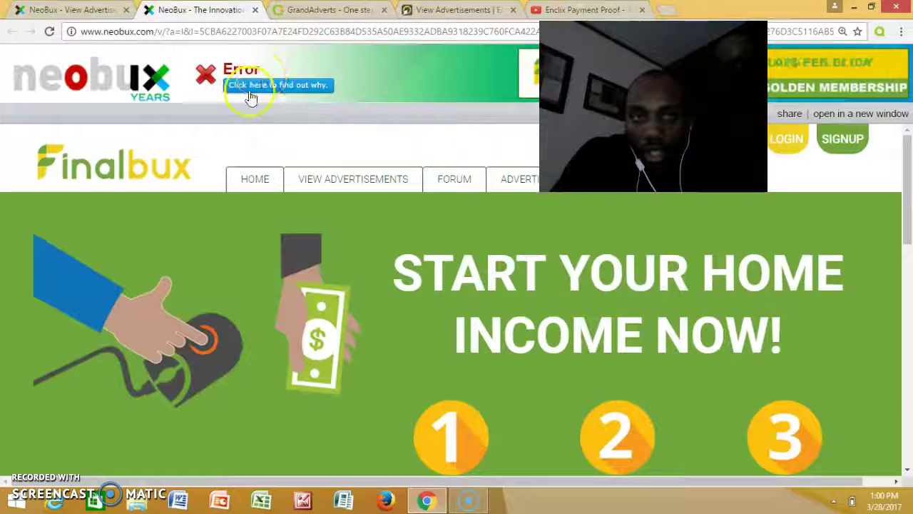
click(243, 84)
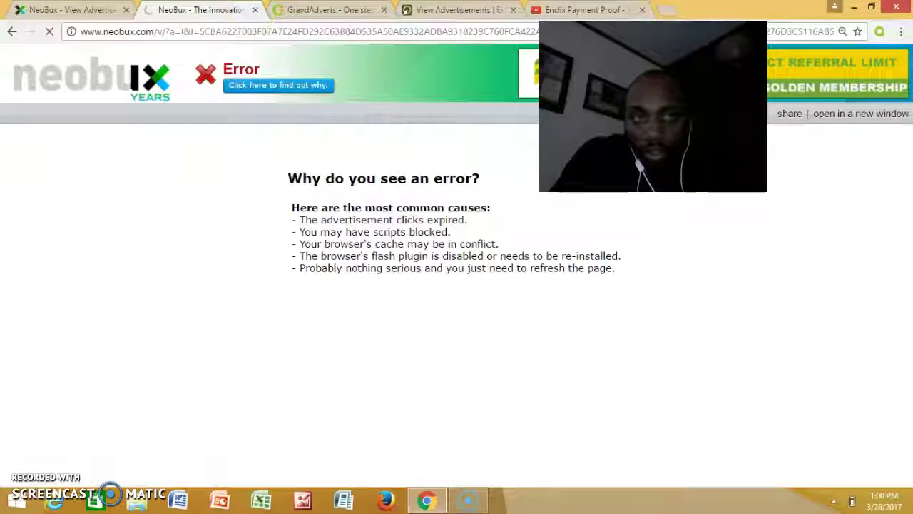
click(254, 10)
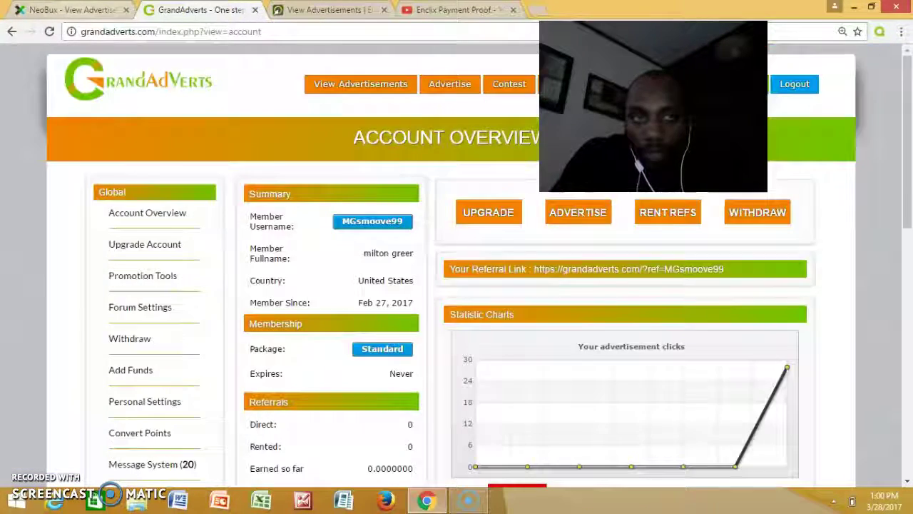
View the Xoxly - This Coz 6 ad, then return to the NeoBux ads grid.
key(ctrl+shift+Tab)
click(561, 250)
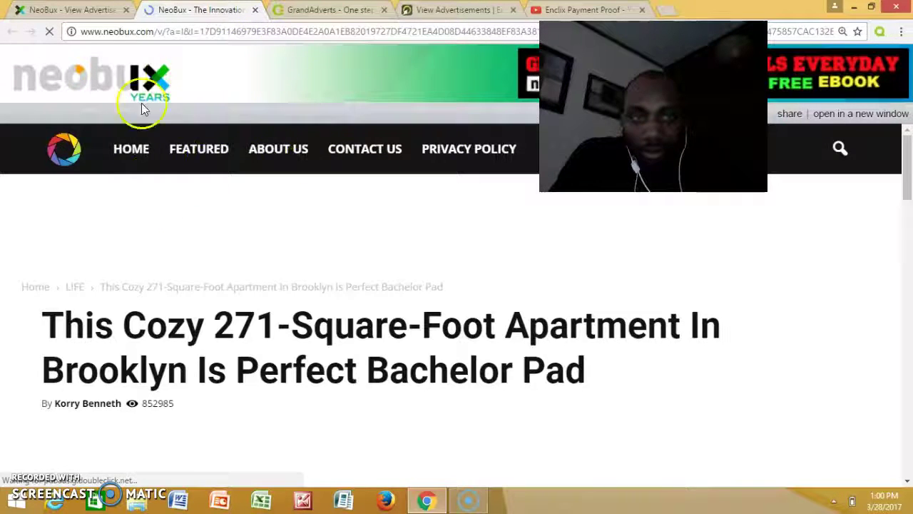
key(ctrl+shift+Tab)
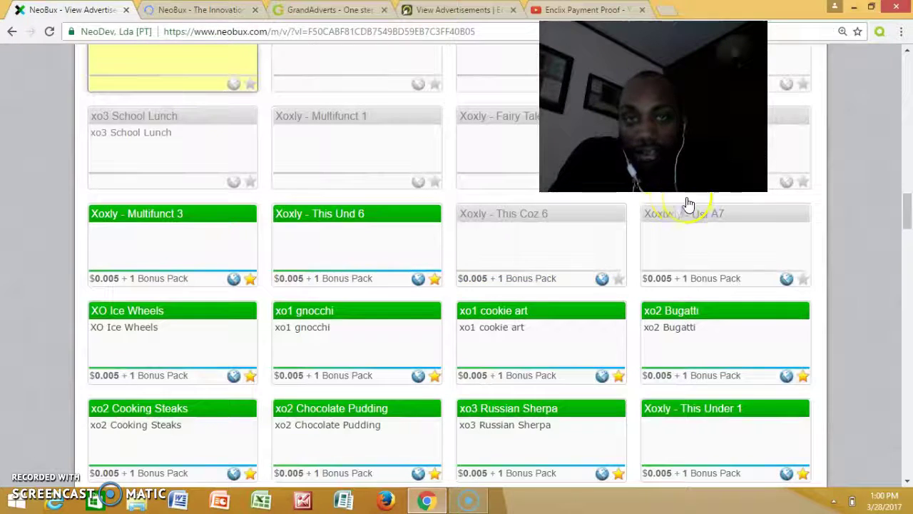
drag(908, 181, 907, 68)
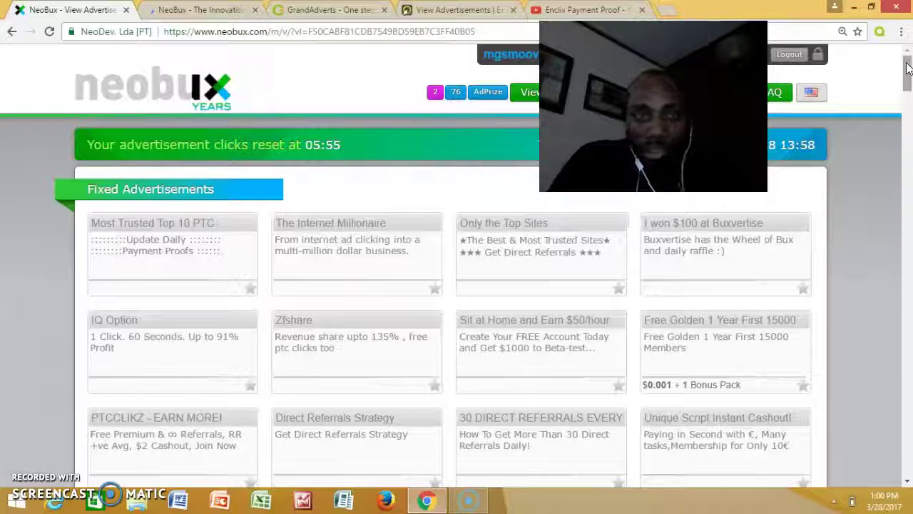
drag(907, 68, 906, 197)
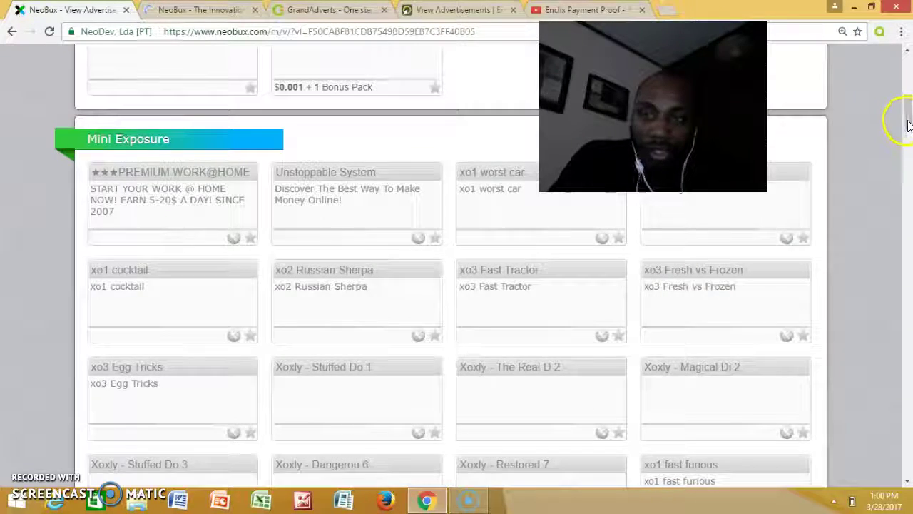
drag(908, 125, 906, 61)
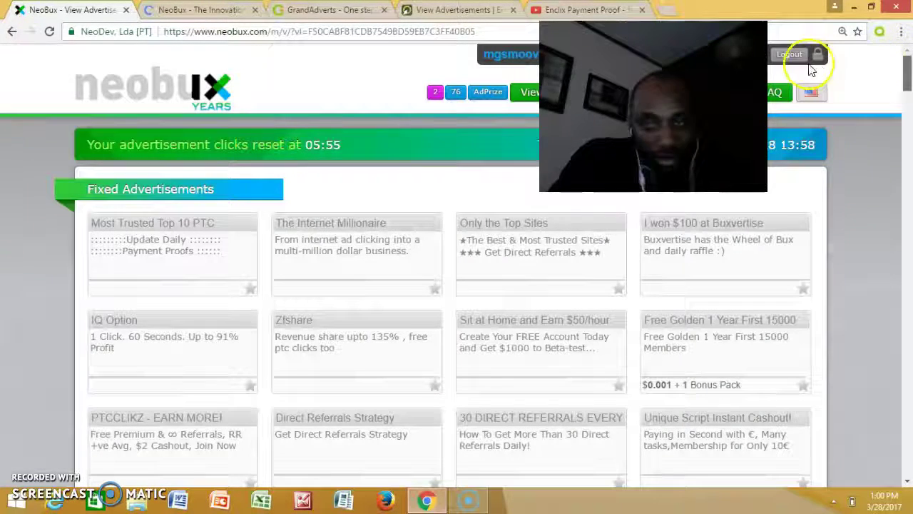